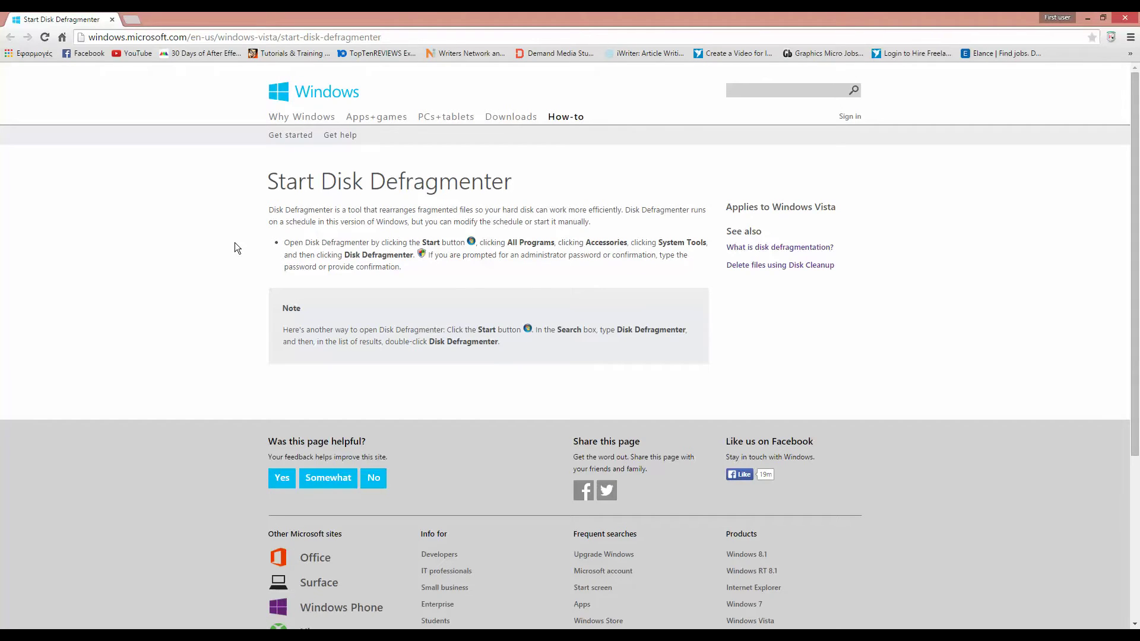
key("alt+Tab")
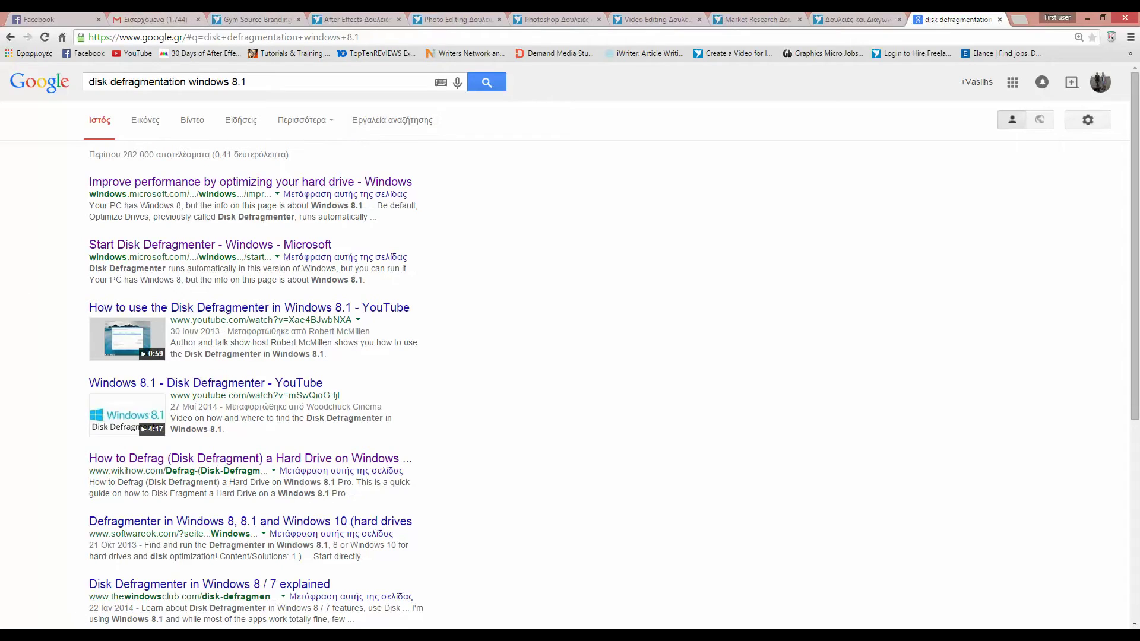
mouse_move(143, 636)
left_click(155, 604)
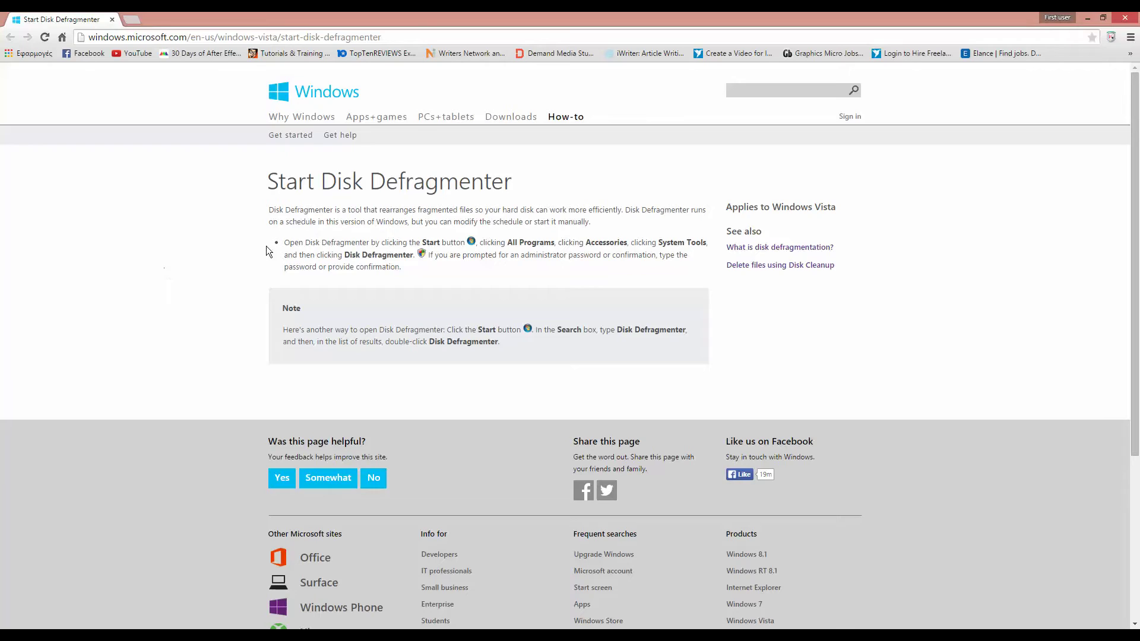
left_click_drag(345, 255, 414, 256)
left_click(198, 193)
Open the Windows (C:) drive's Properties from This PC and show its Tools tab.
key("alt+Tab")
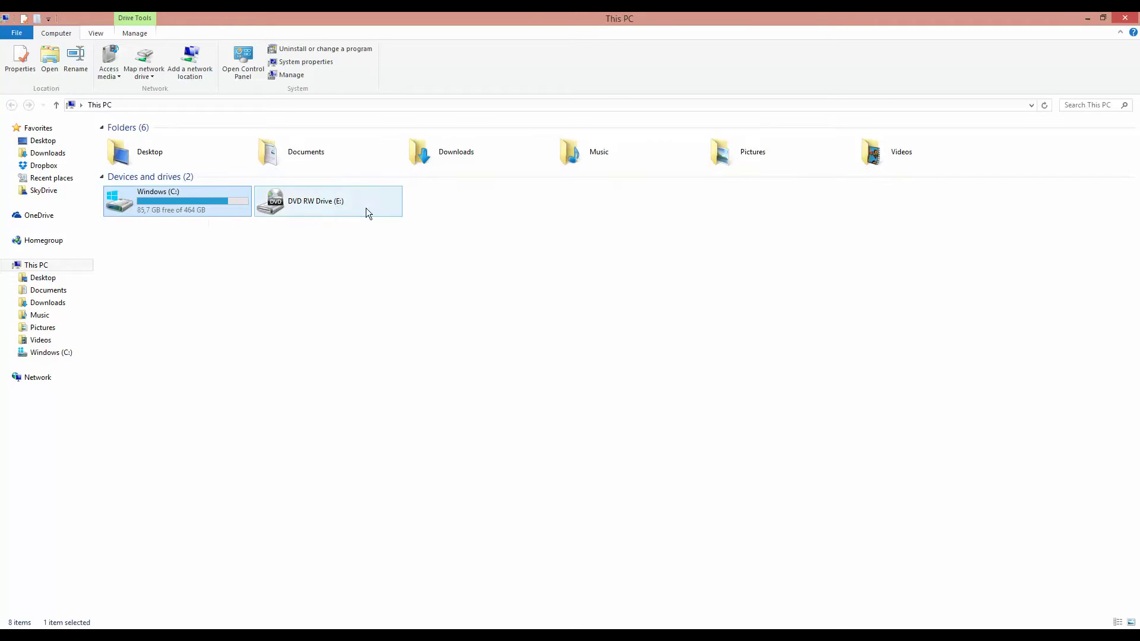
right_click(183, 198)
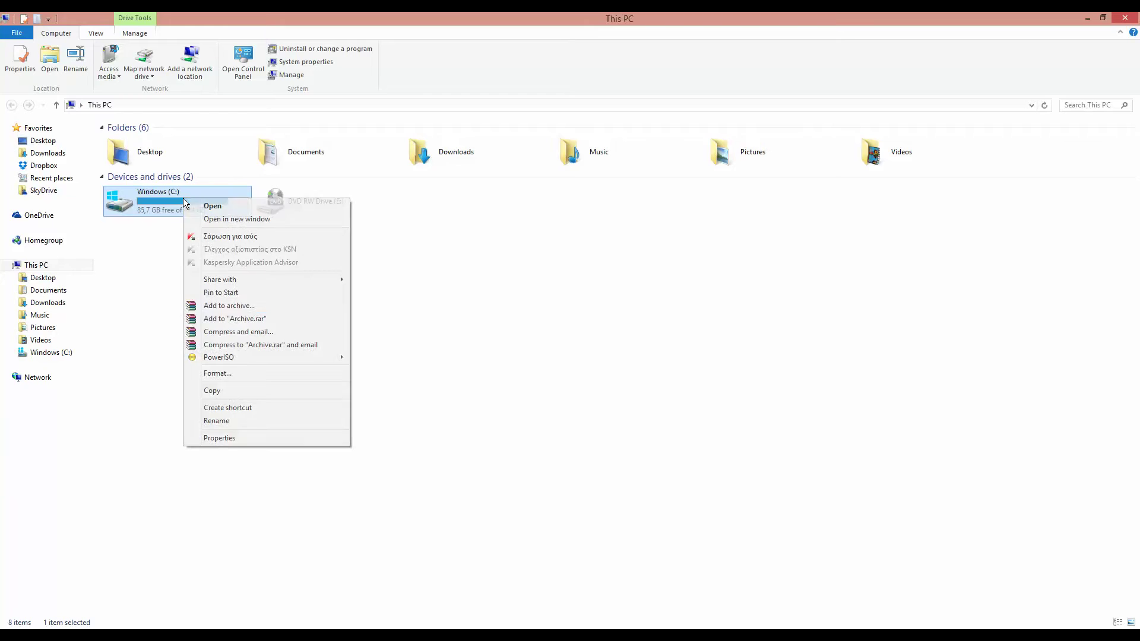
left_click(219, 439)
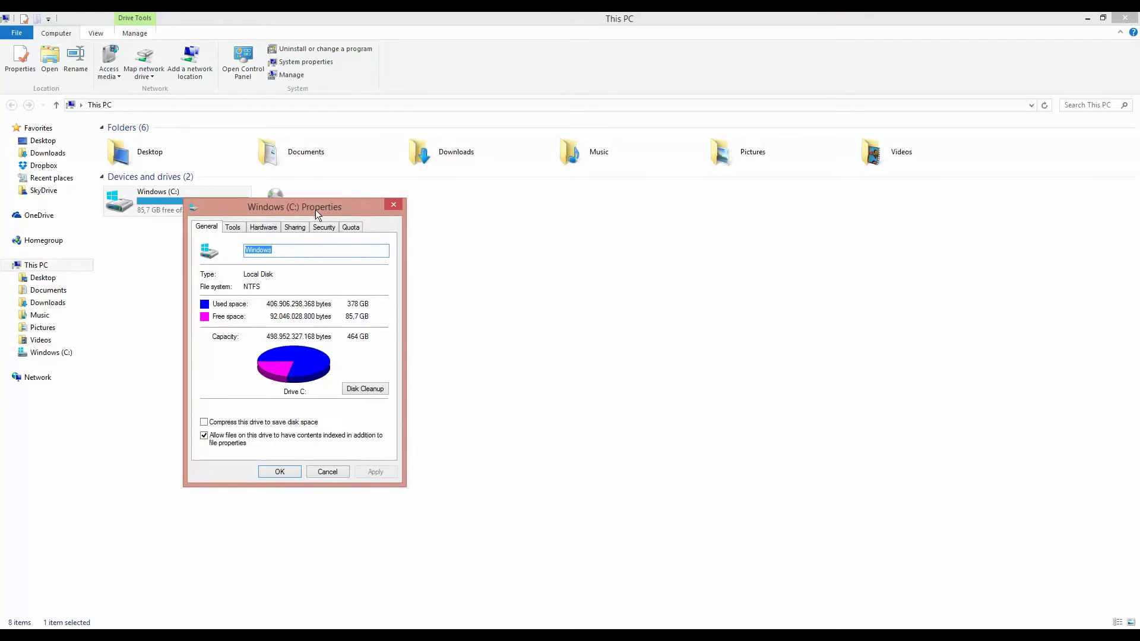
left_click_drag(316, 209, 558, 194)
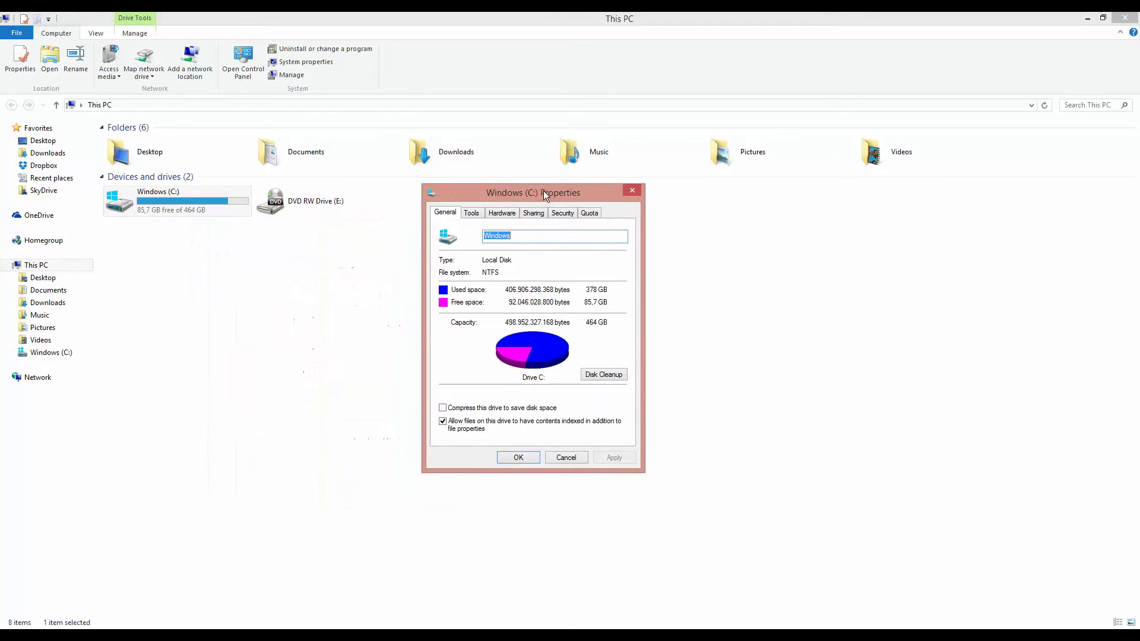
left_click(474, 211)
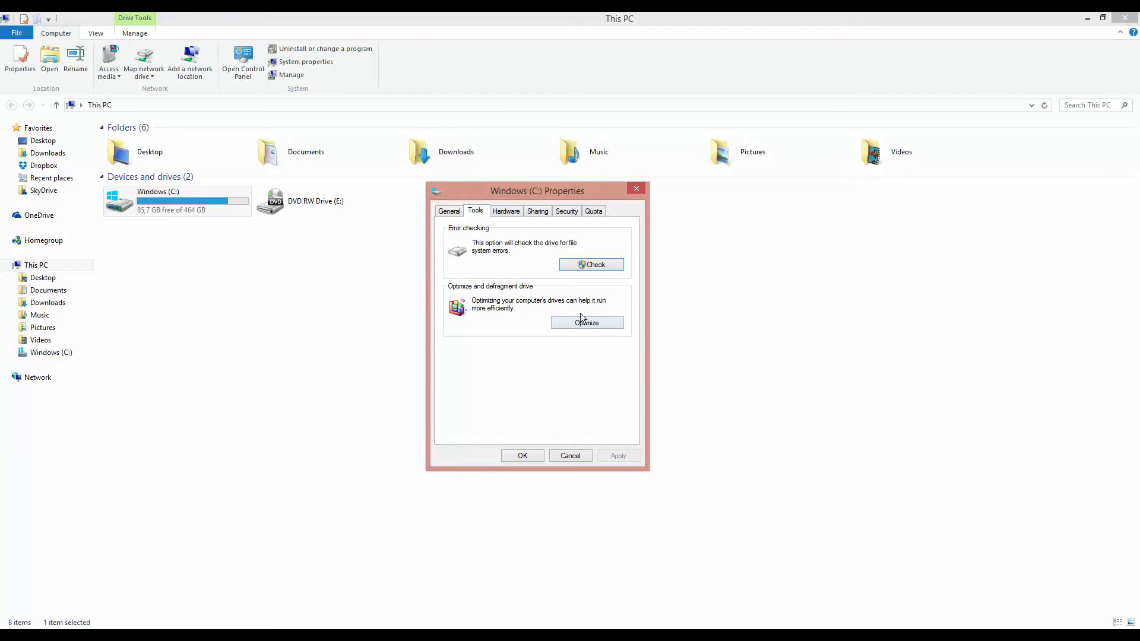
Close the Windows (C:) Properties dialog.
left_click(636, 189)
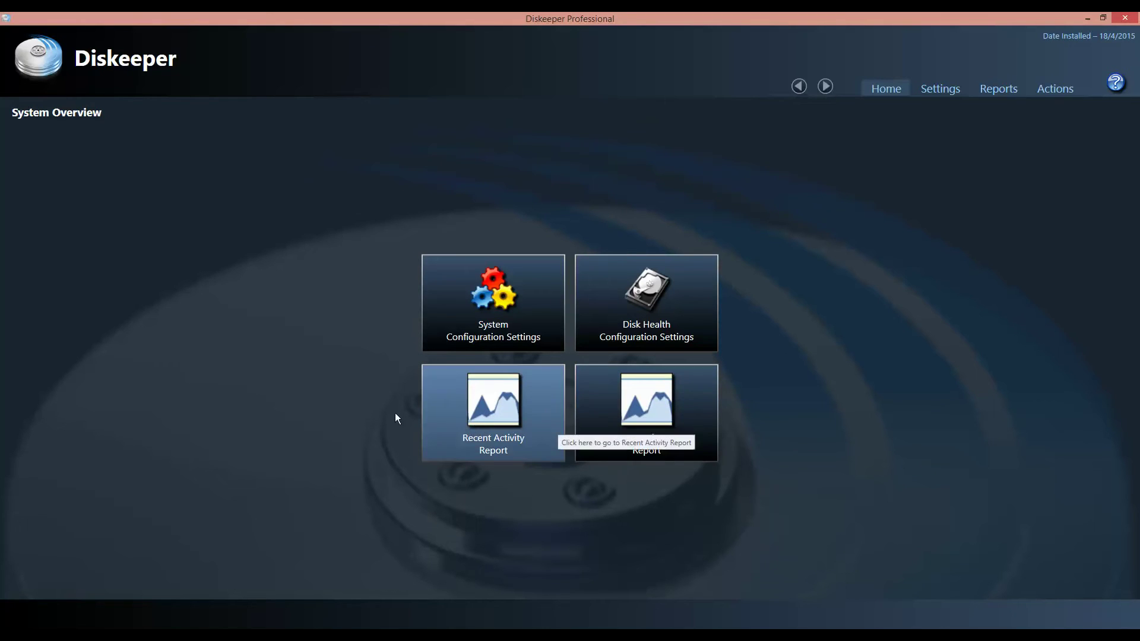
left_click(477, 393)
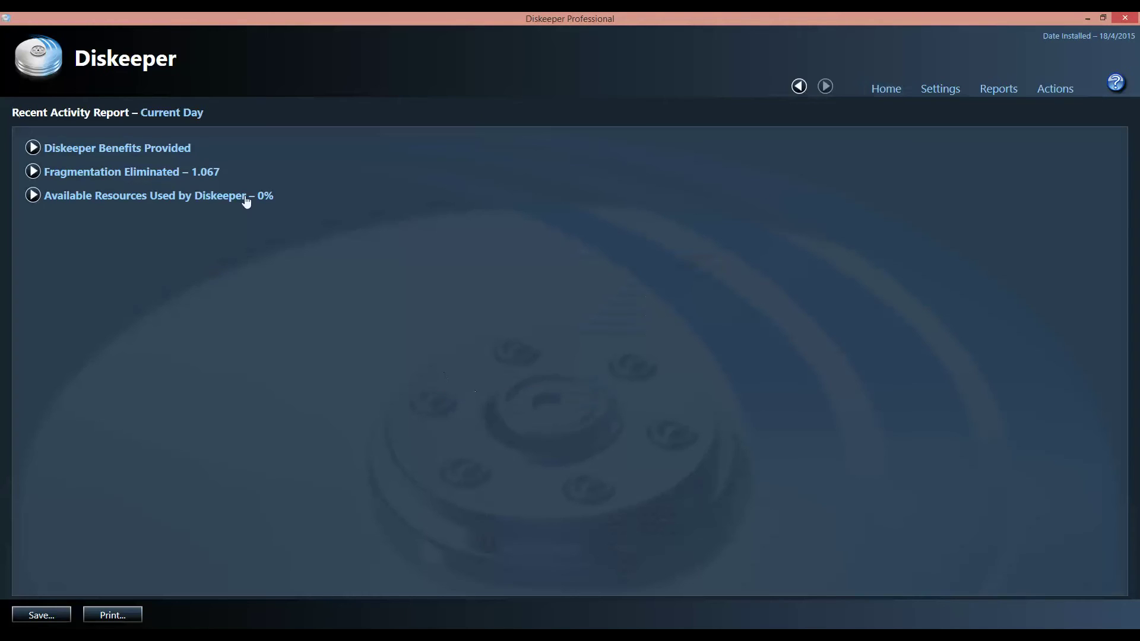
left_click(32, 149)
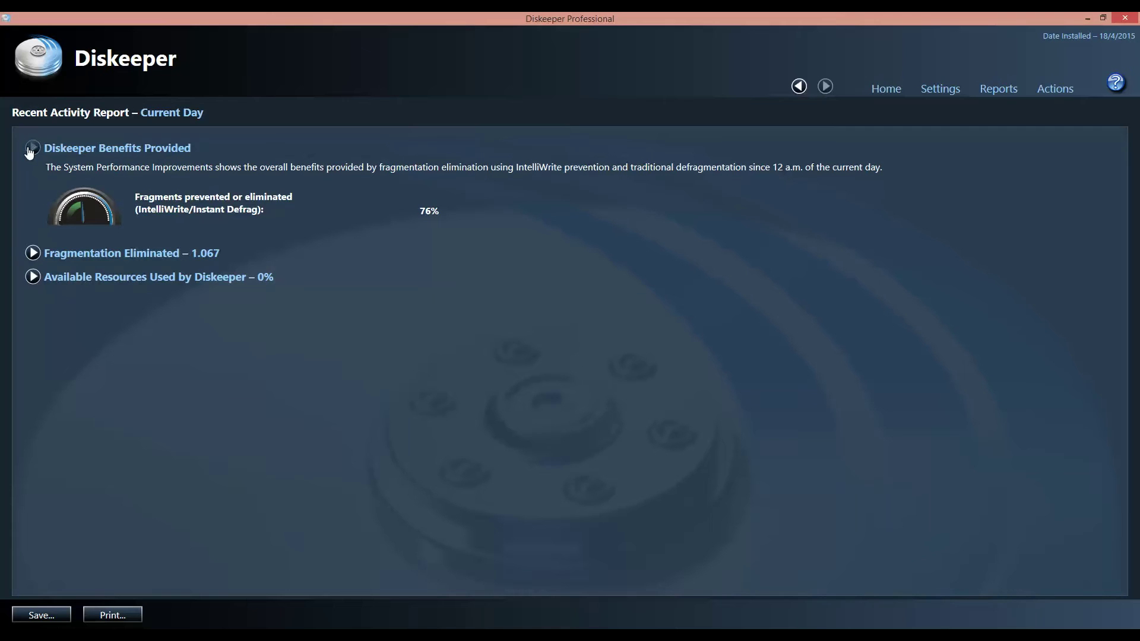
left_click(31, 149)
left_click(33, 173)
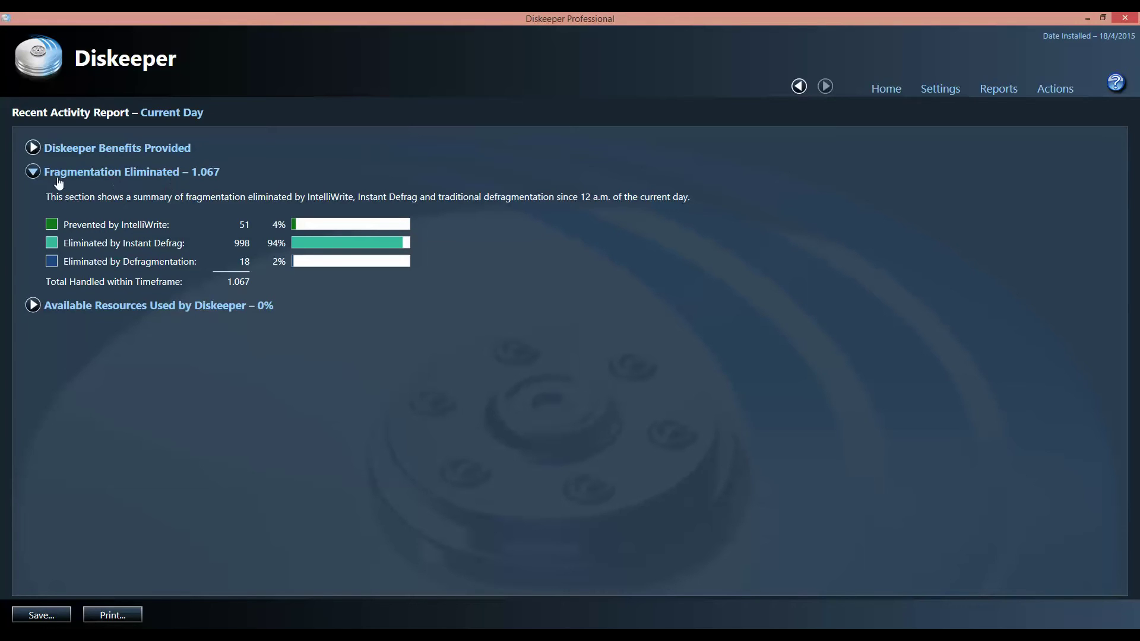
left_click(36, 174)
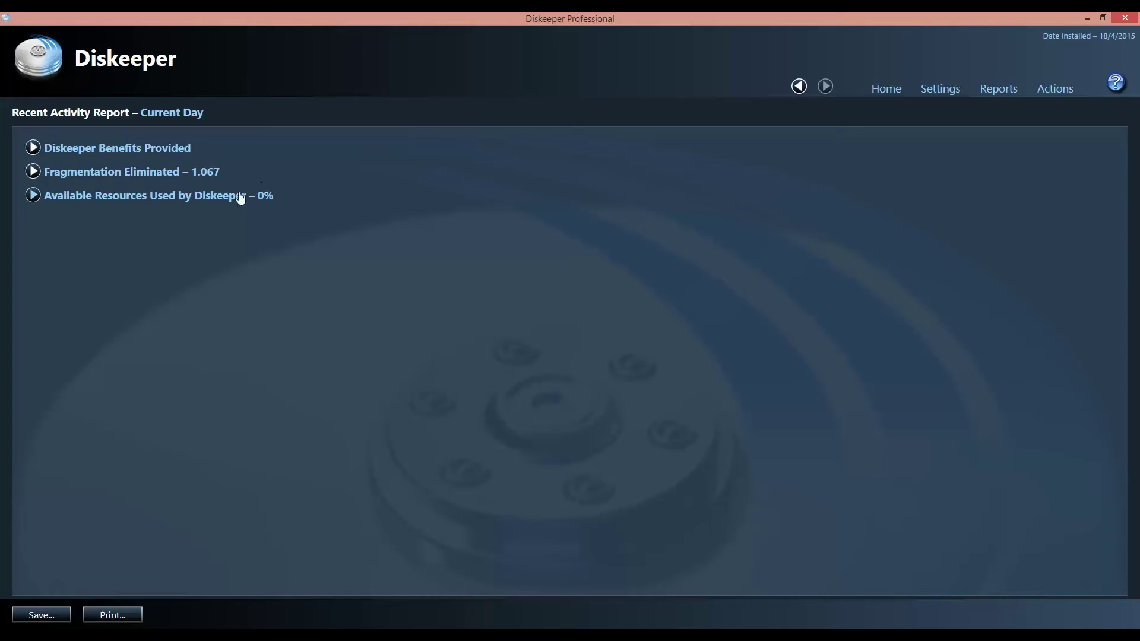
left_click(33, 172)
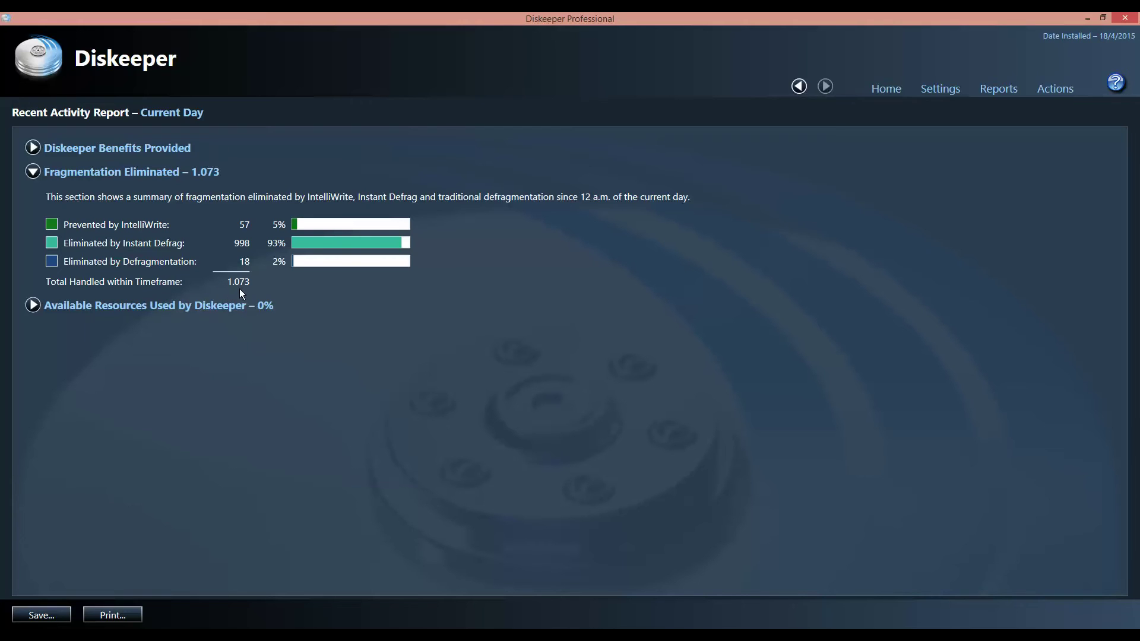
left_click(32, 171)
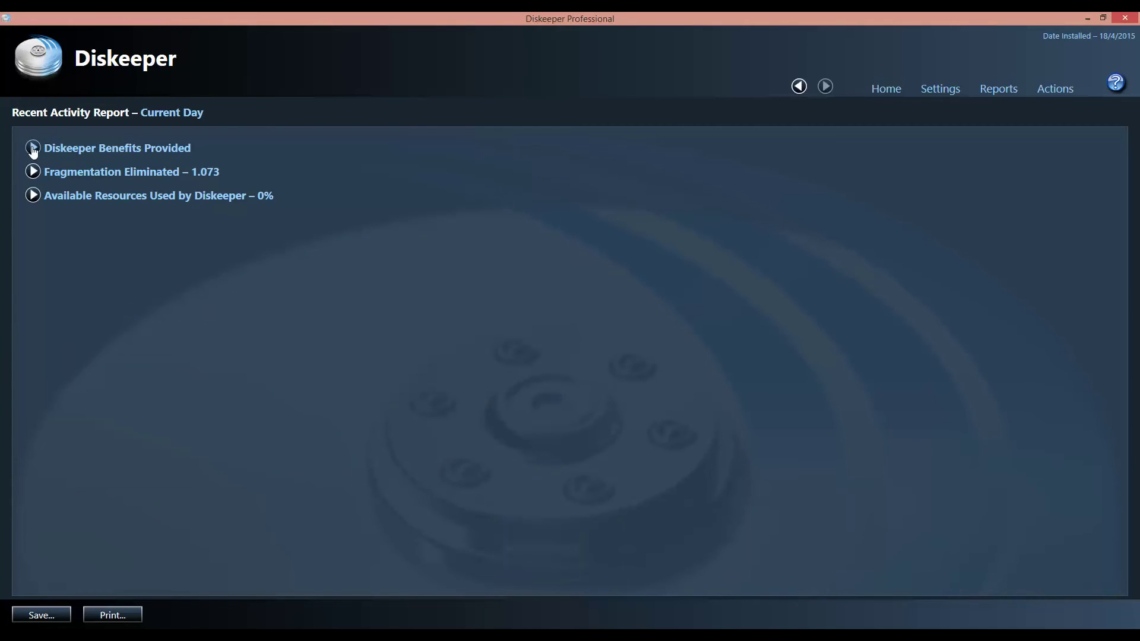
left_click(33, 148)
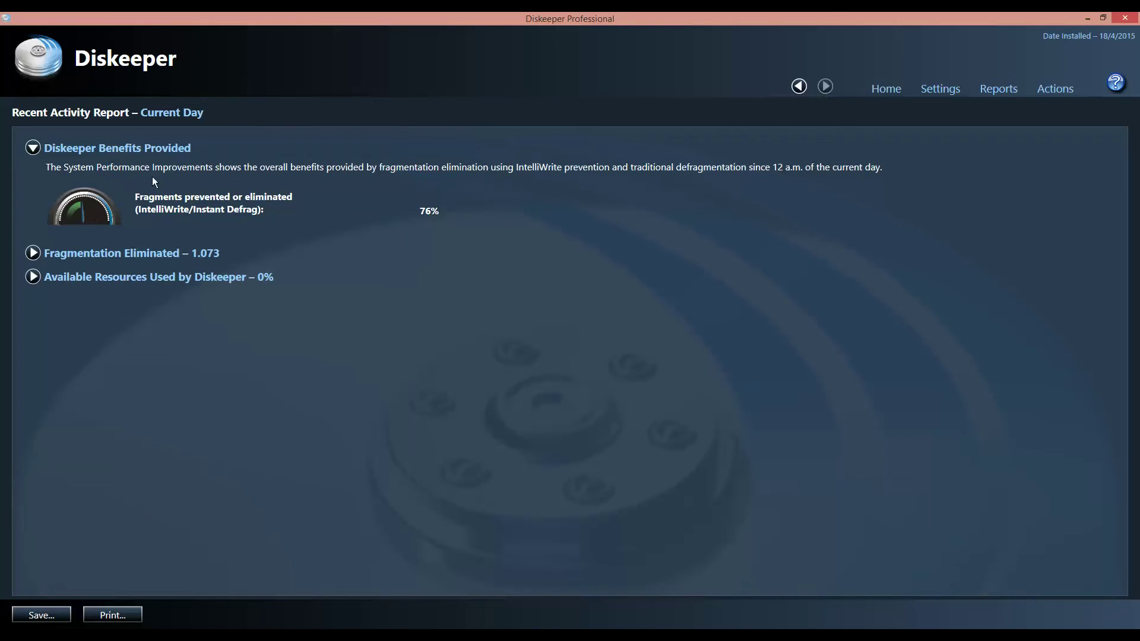
left_click(33, 148)
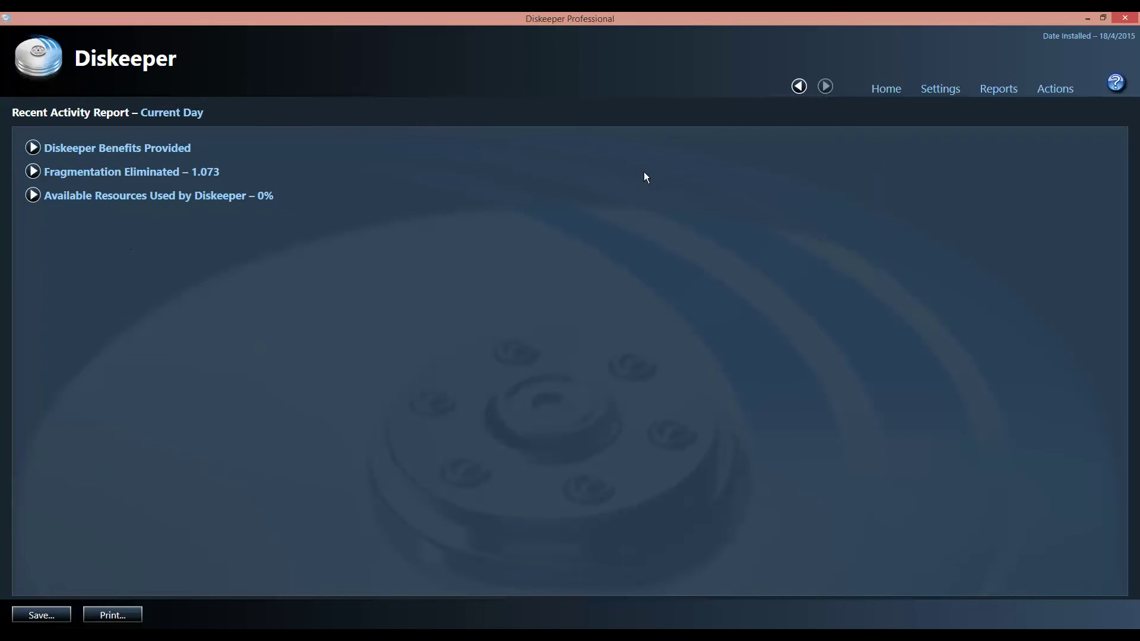
Go back to System Overview and open the System Configuration Settings tile.
left_click(798, 89)
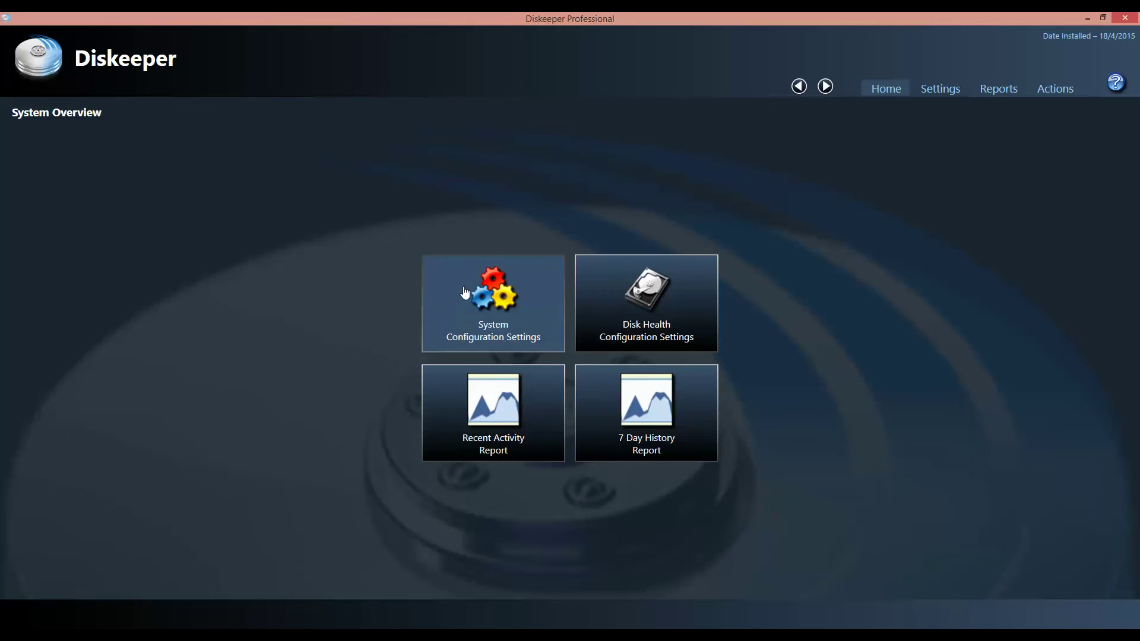
left_click(446, 303)
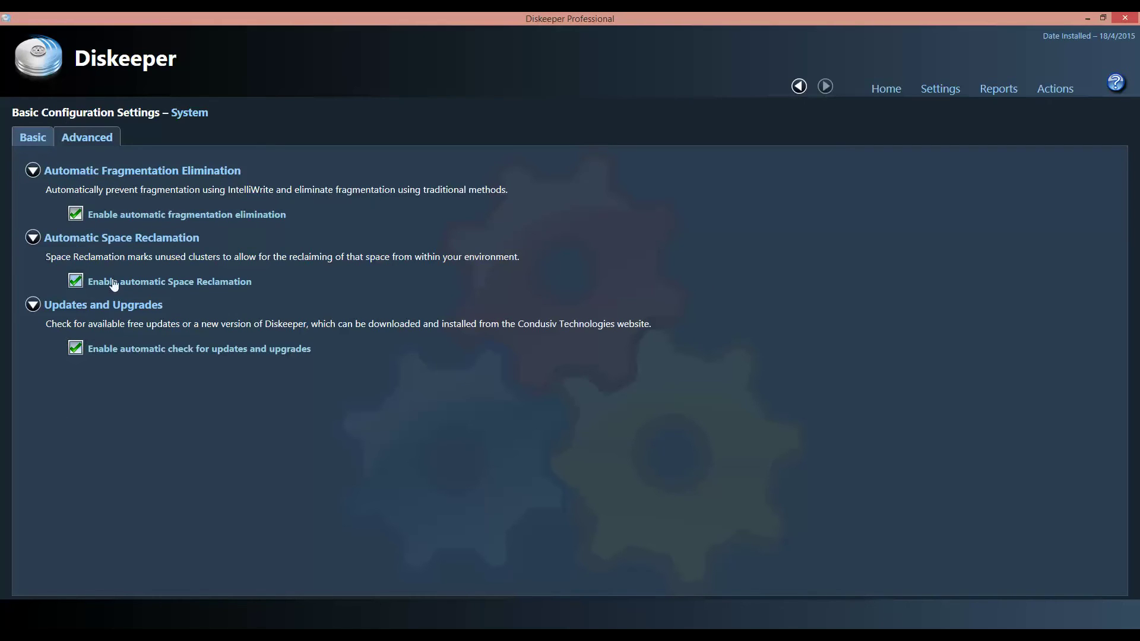
Uncheck 'Enable automatic check for updates and upgrades' on the Basic tab.
left_click(74, 351)
Review the Advanced System Configuration Settings page, including Disk 0's detected Windows (C:) HDD.
left_click(75, 130)
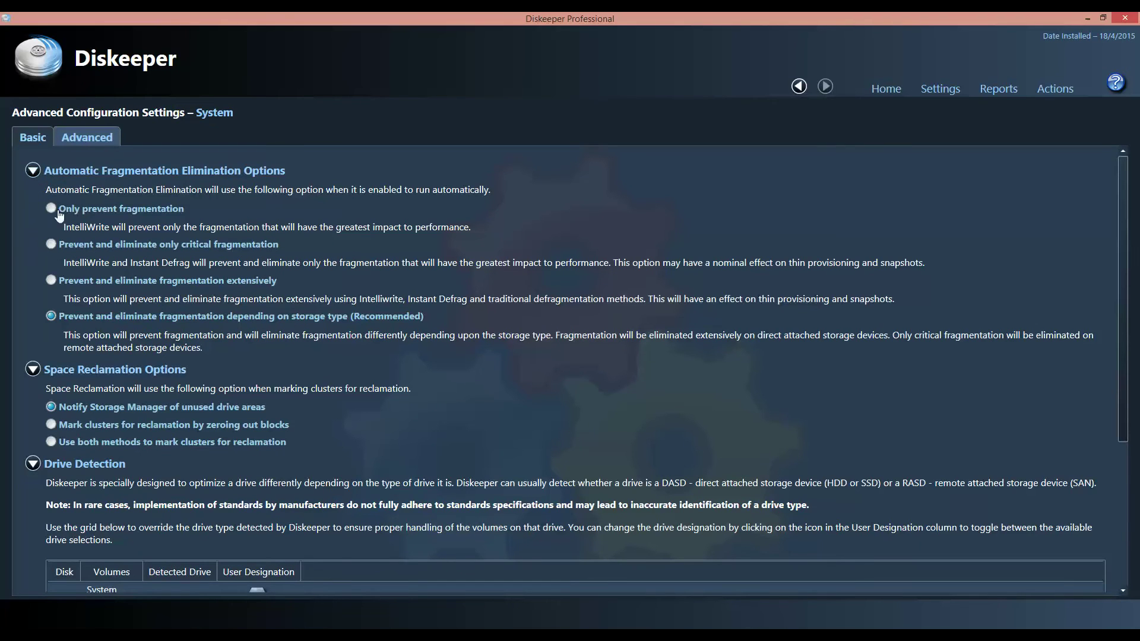
scroll(100, 287, "down", 1)
scroll(100, 288, "up", 1)
scroll(66, 452, "down", 3)
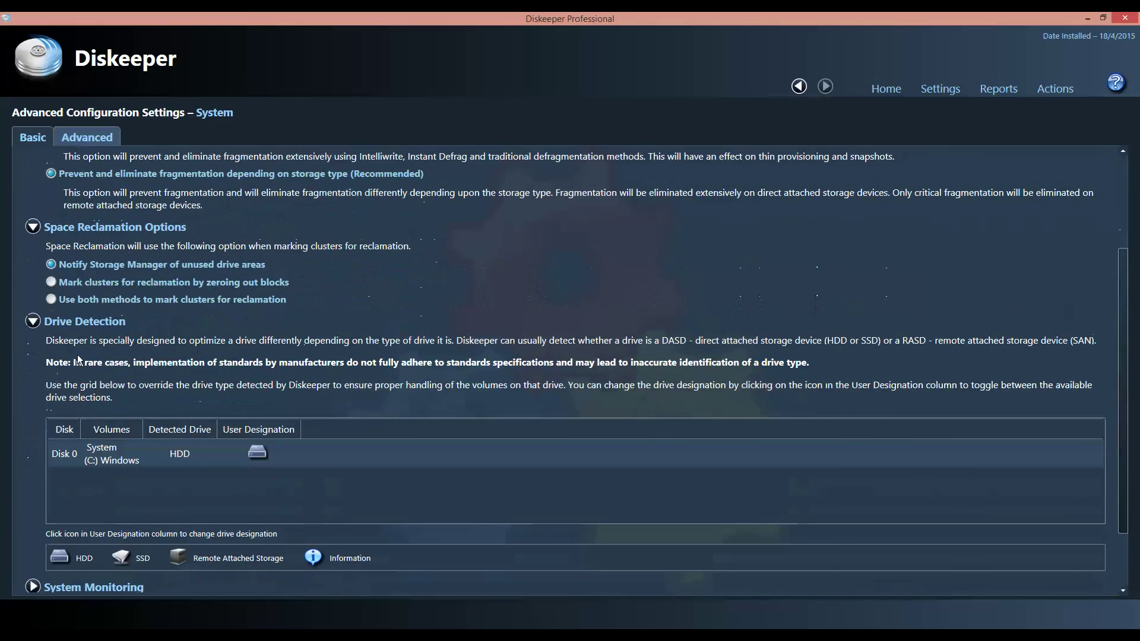
scroll(83, 346, "down", 2)
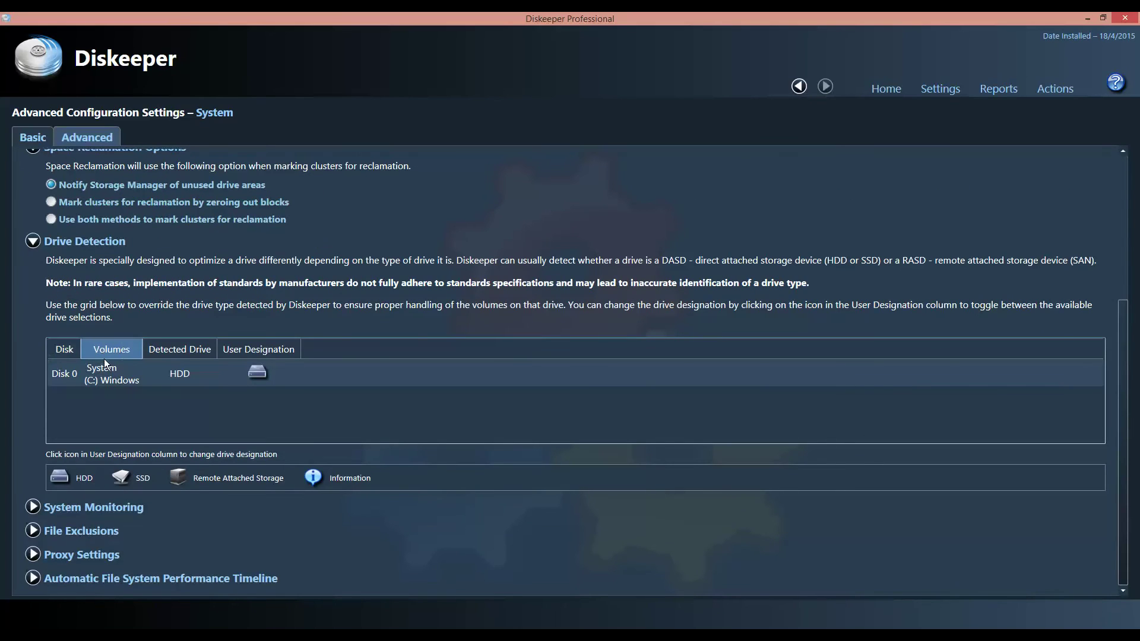
scroll(136, 189, "up", 5)
scroll(215, 308, "down", 5)
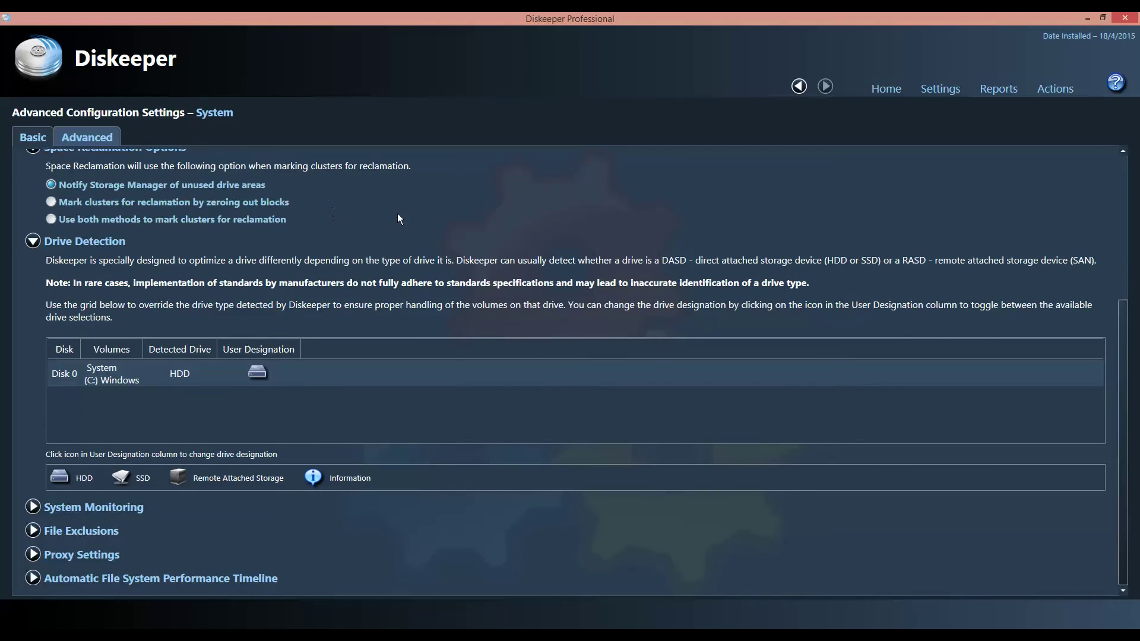
Switch back to the Basic settings tab, then go Home to System Overview.
left_click(26, 137)
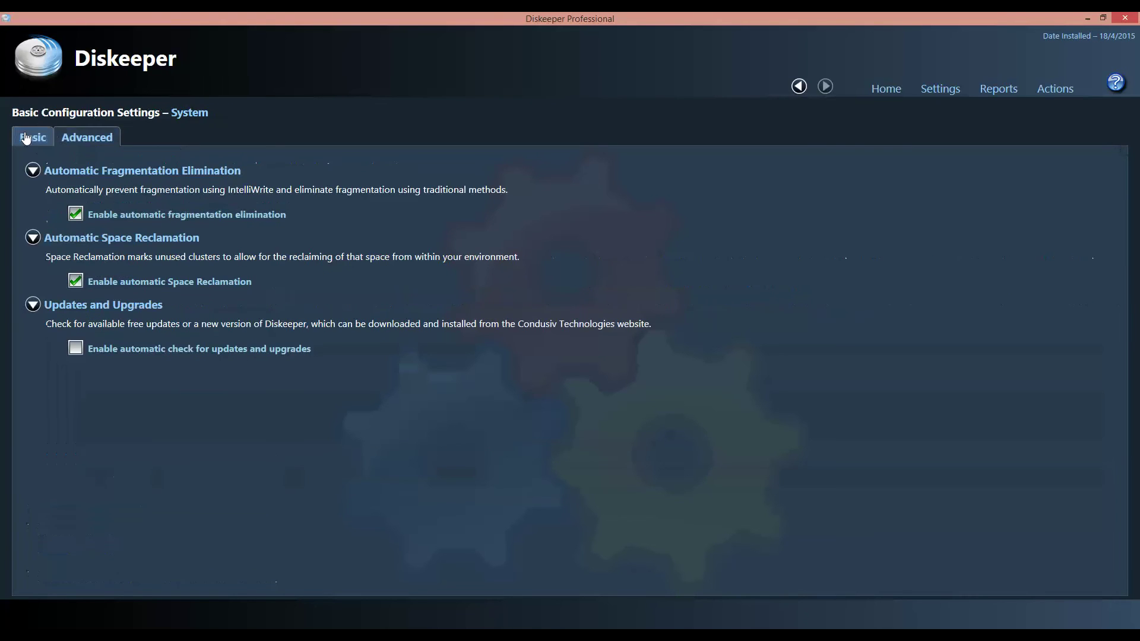
left_click(875, 89)
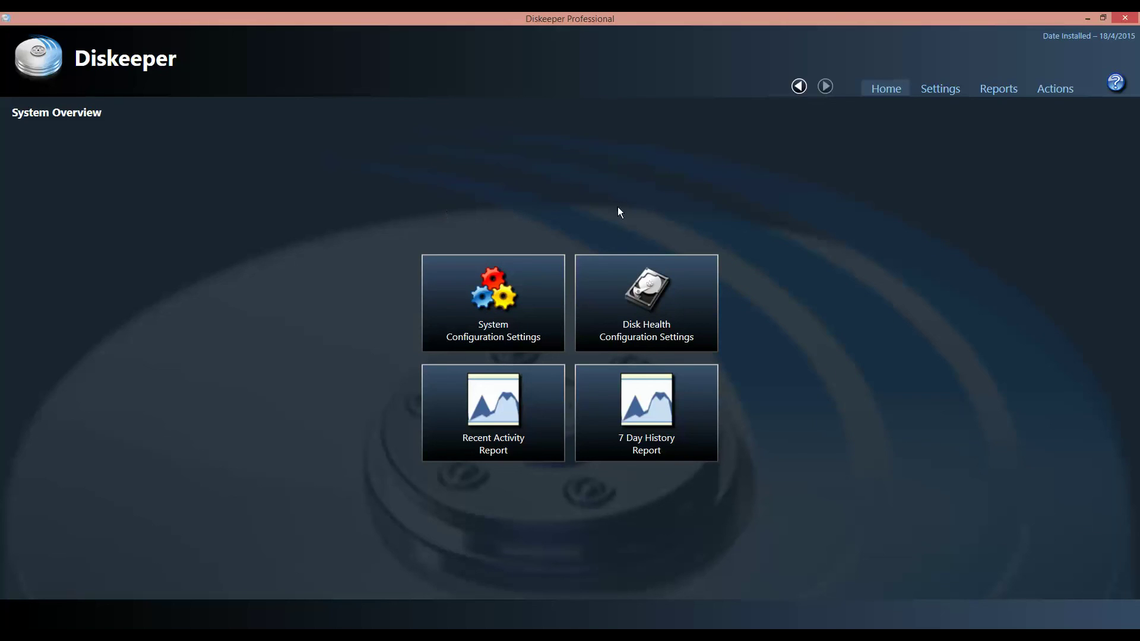
Open Disk Health Configuration Settings and toggle Disk 0's health monitoring off and back on.
left_click(622, 284)
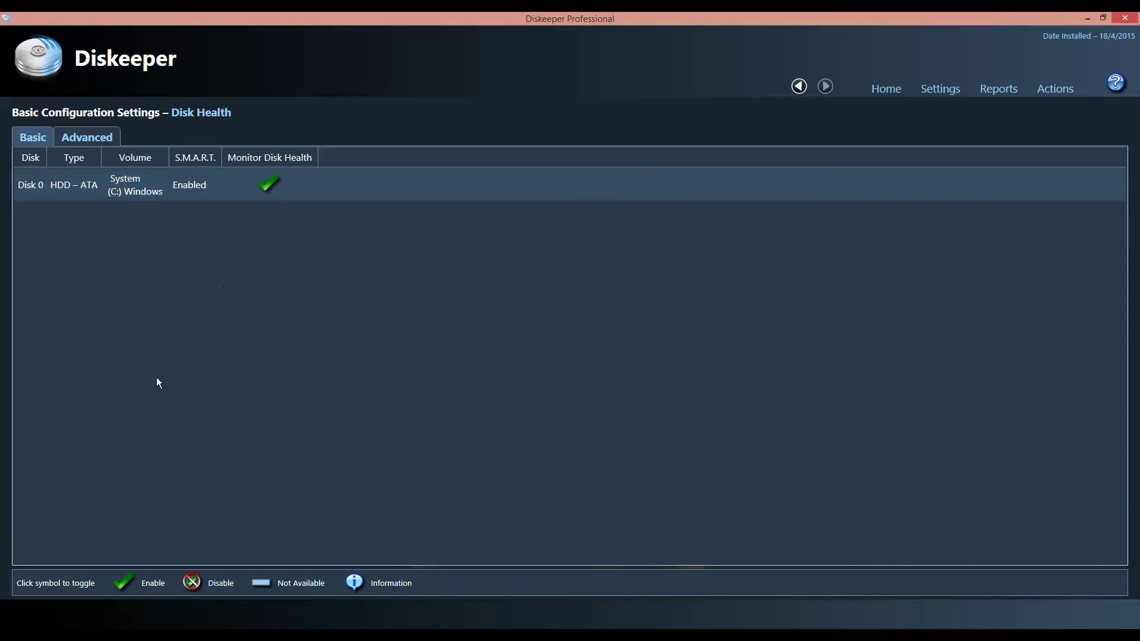
left_click(262, 198)
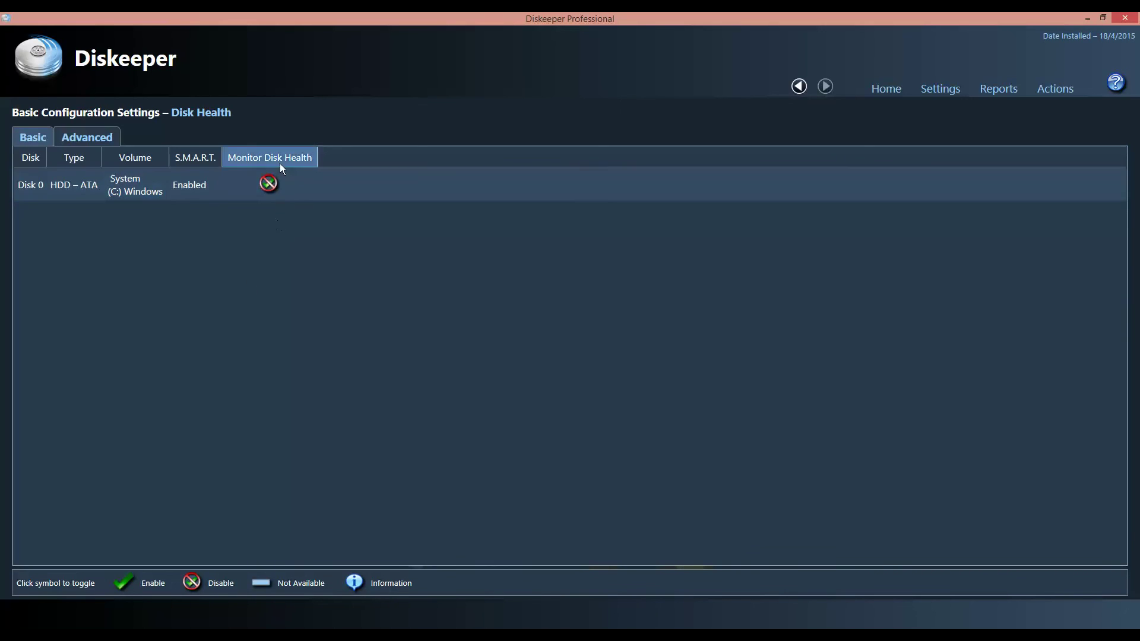
left_click(269, 184)
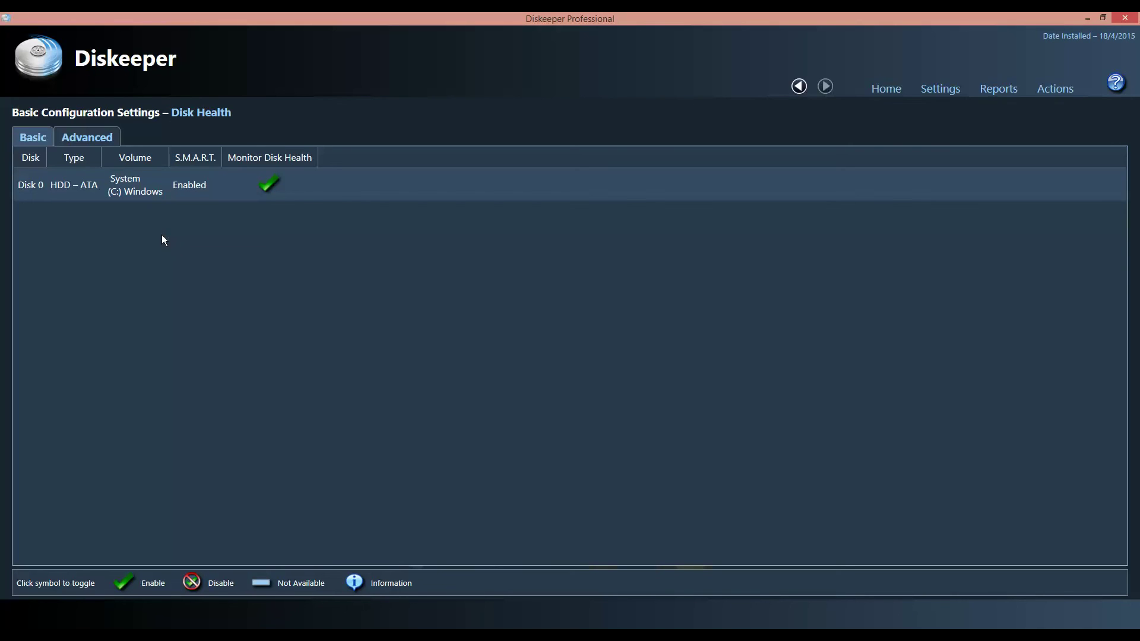
On the advanced Disk Health tab, expand and collapse the monitoring method and attributes-to-monitor sections.
left_click(93, 139)
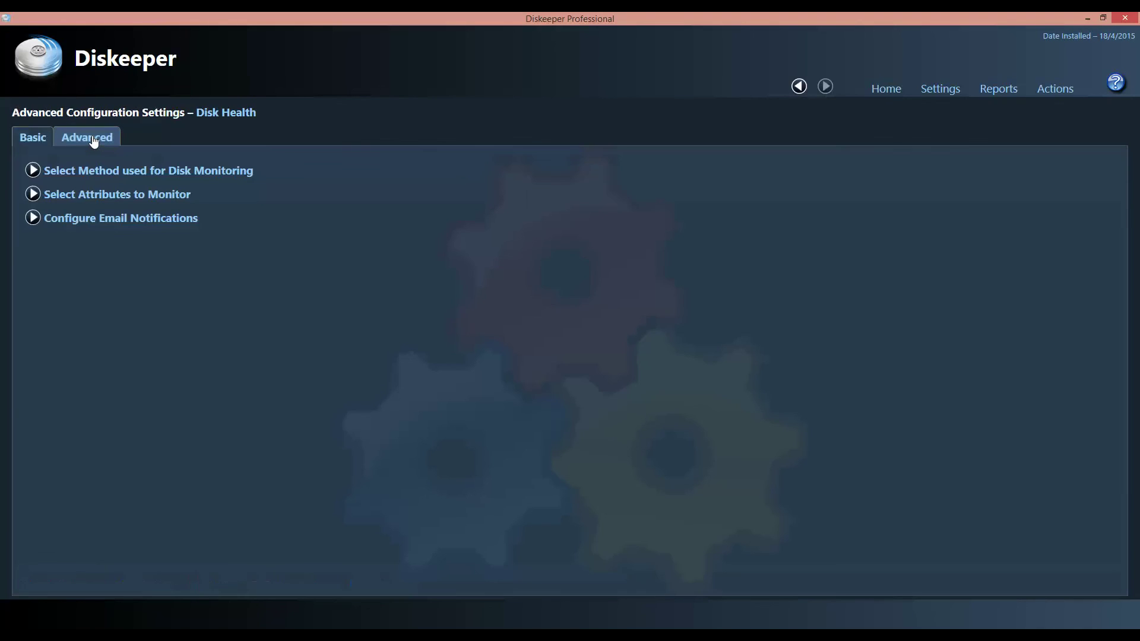
left_click(33, 171)
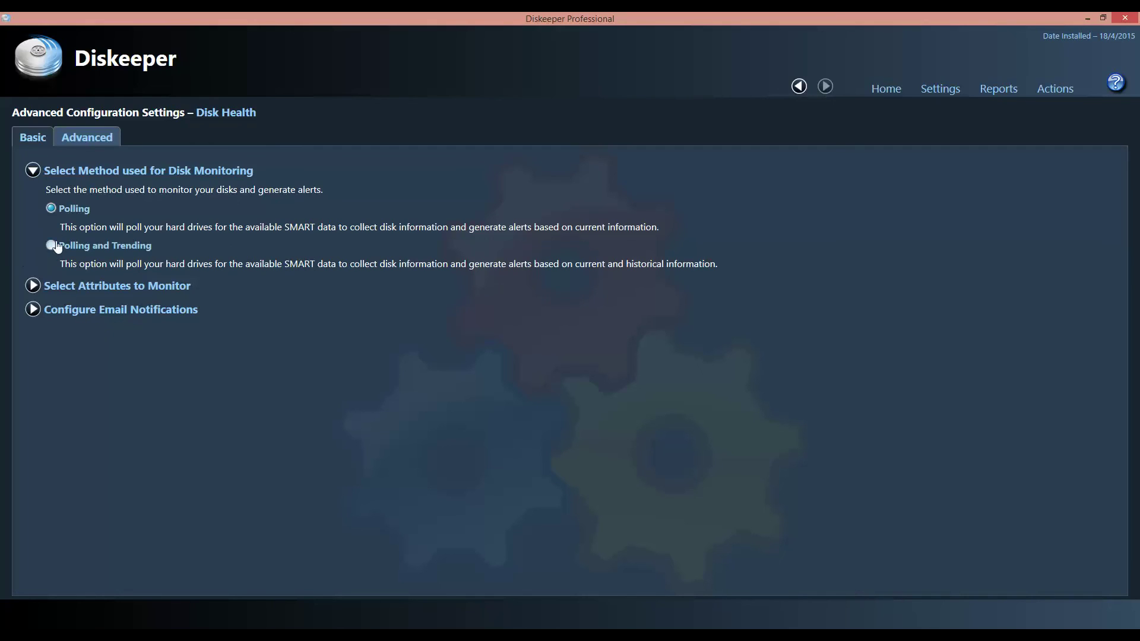
left_click(36, 177)
left_click(33, 196)
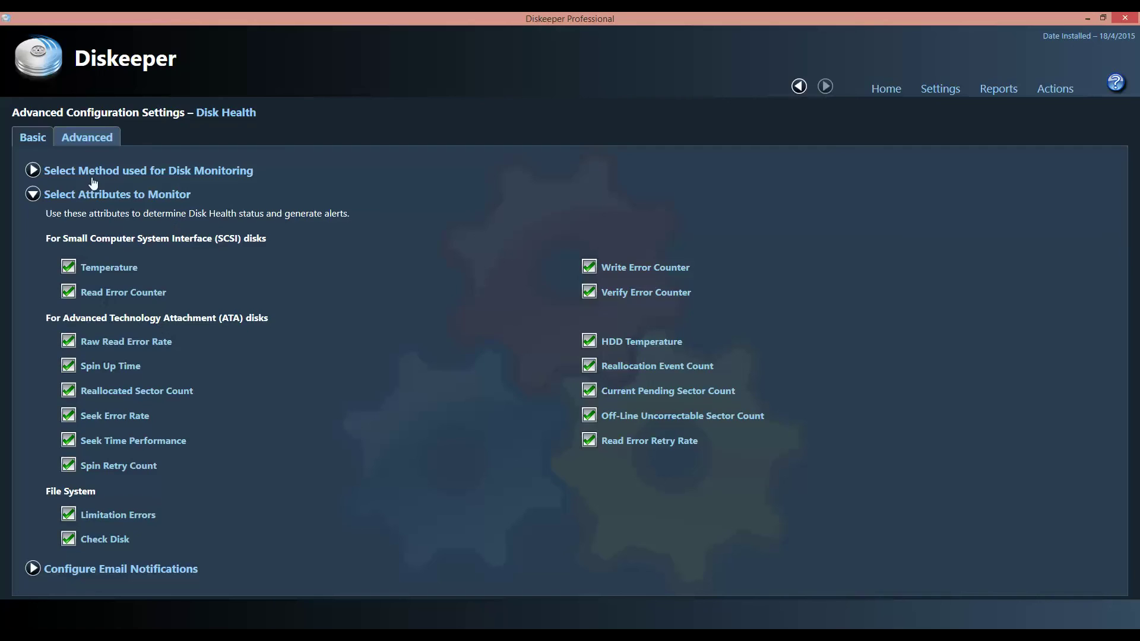
left_click(33, 194)
left_click(32, 197)
left_click(33, 196)
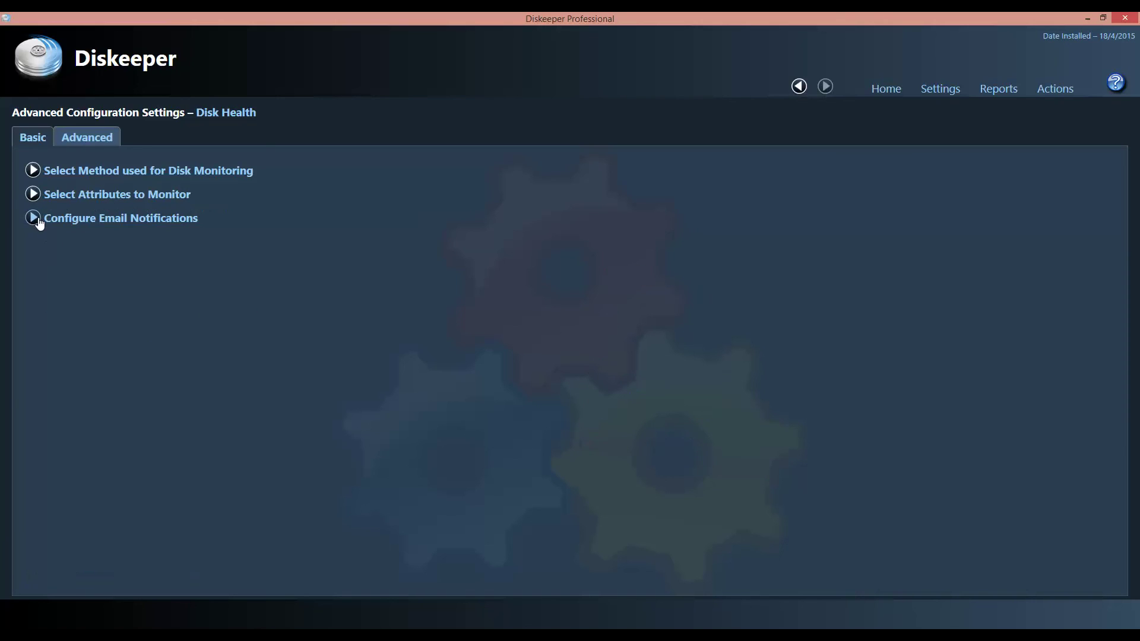
left_click(33, 220)
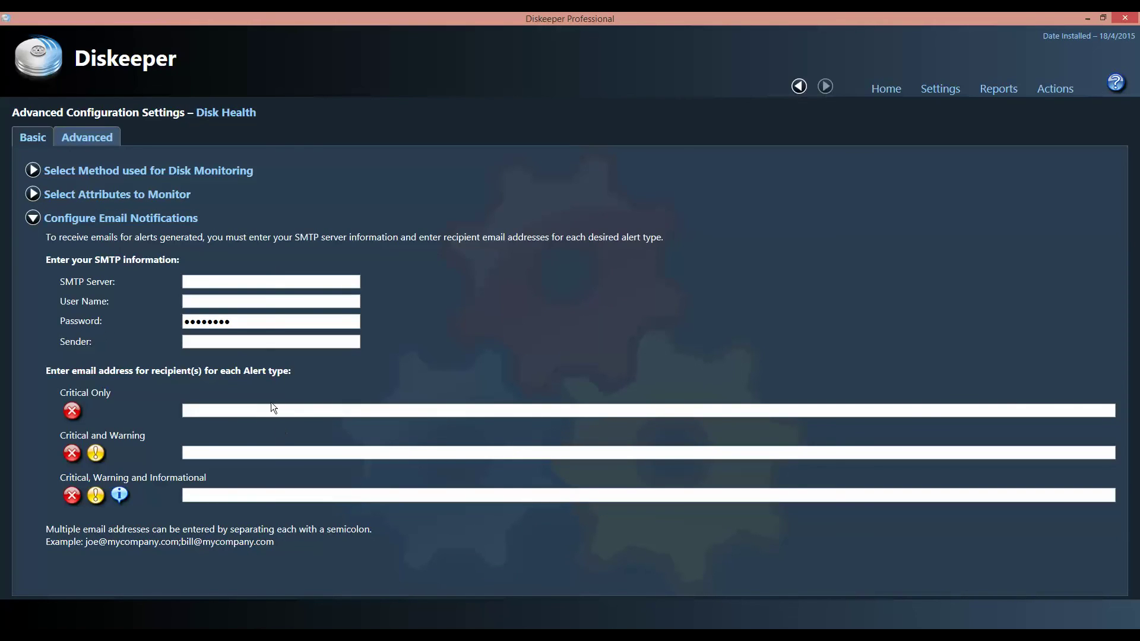
left_click(33, 218)
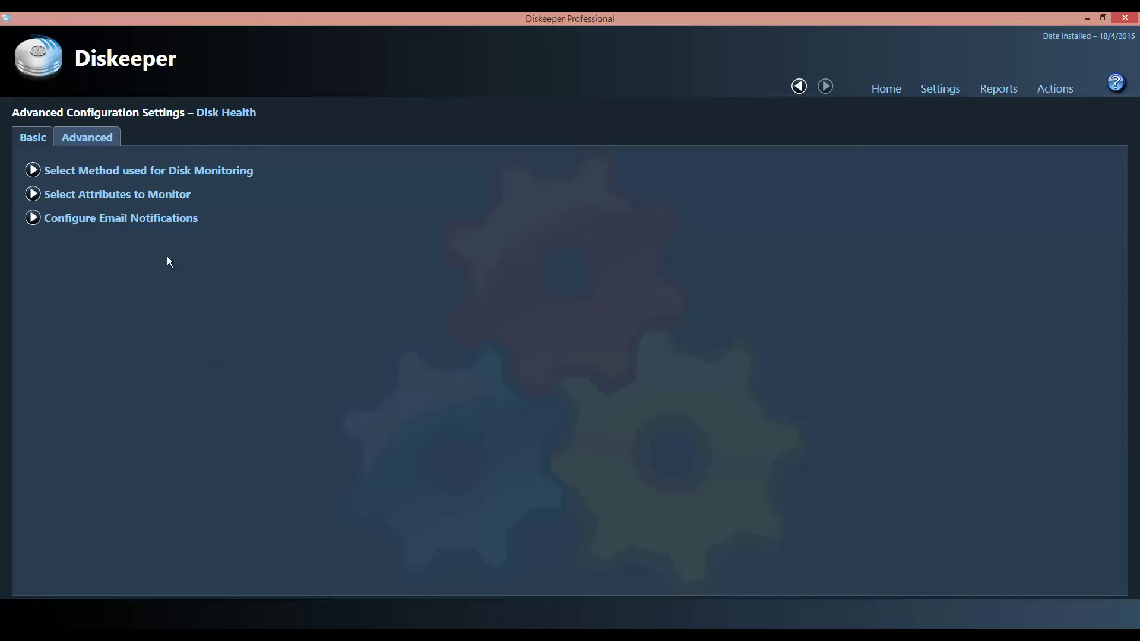
Use Home in the top navigation bar to return to System Overview.
left_click(885, 94)
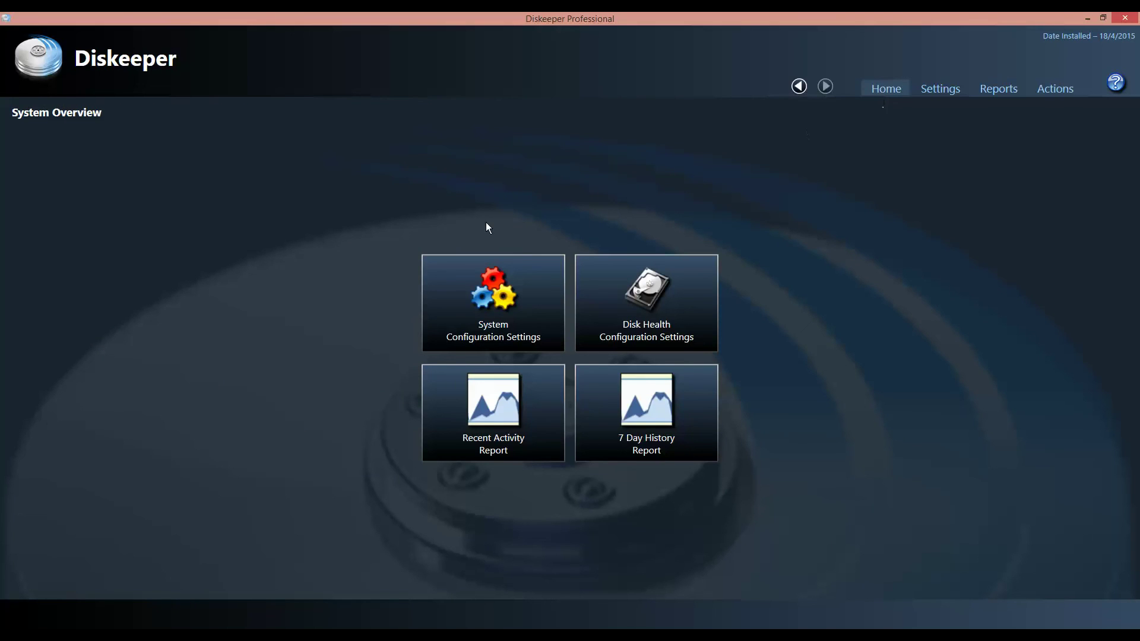